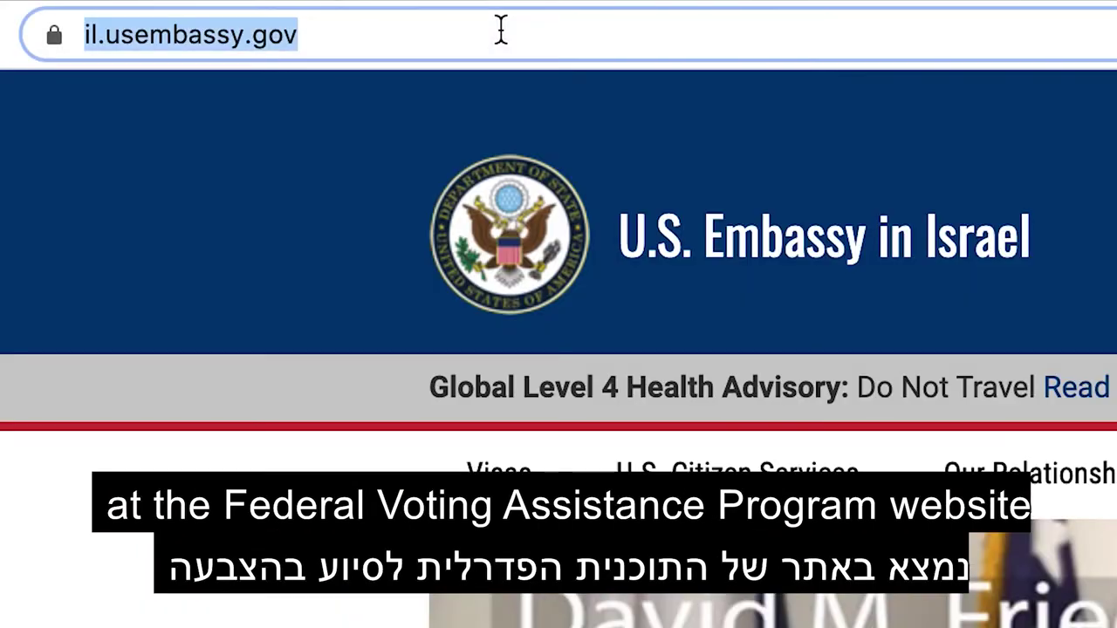
# - Load the fvap.gov address in Chrome to reach the FVAP home page
pyautogui.write('f')
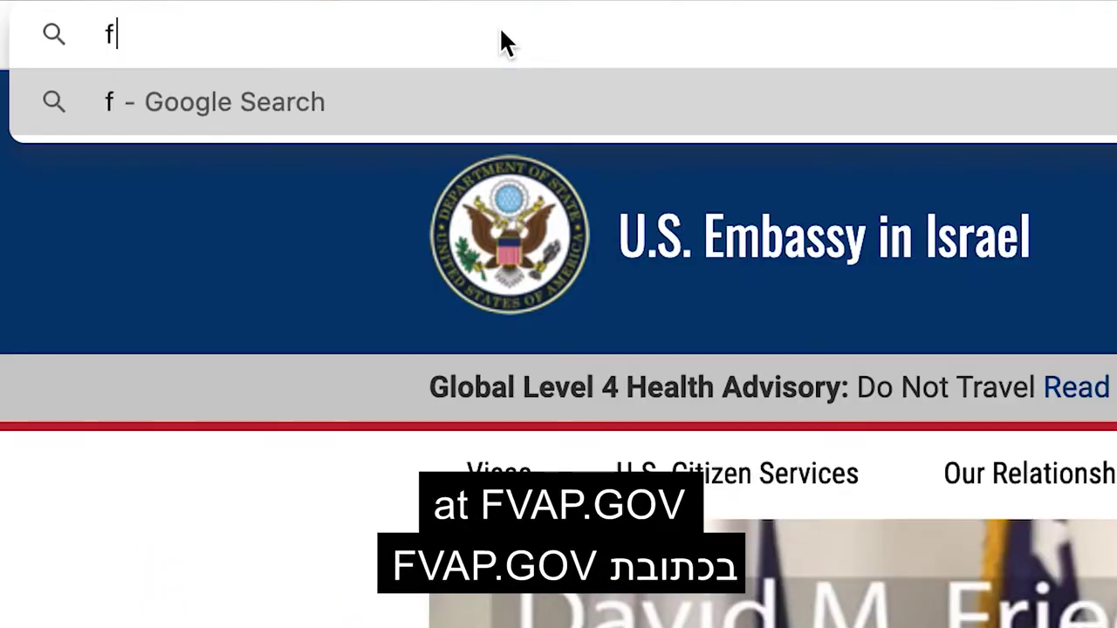
pyautogui.write('vap.')
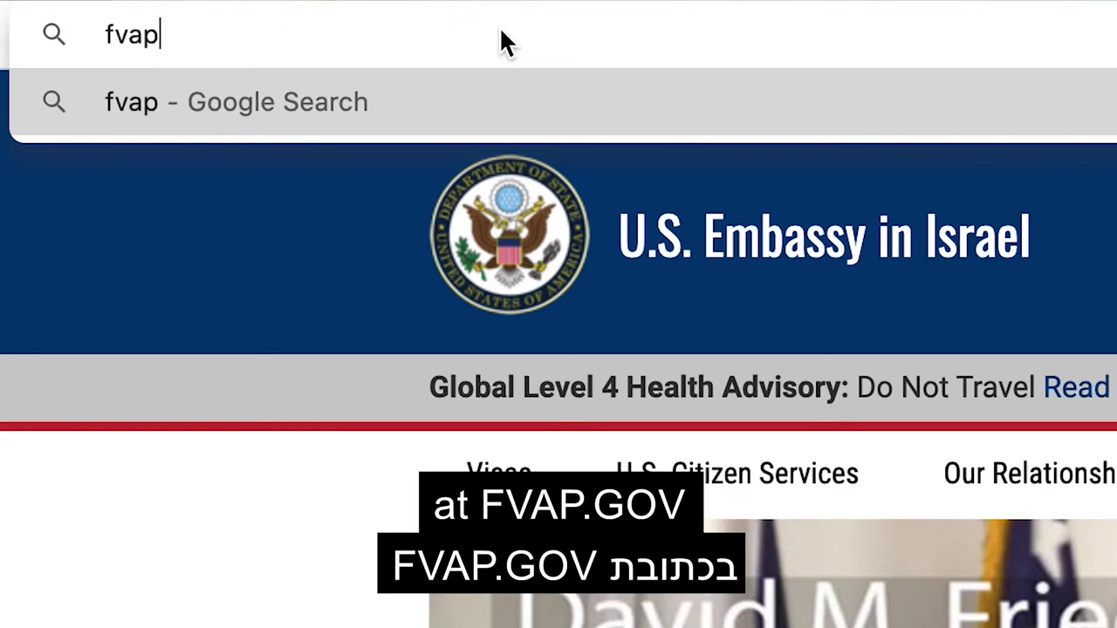
pyautogui.write('gov')
pyautogui.press('Return')
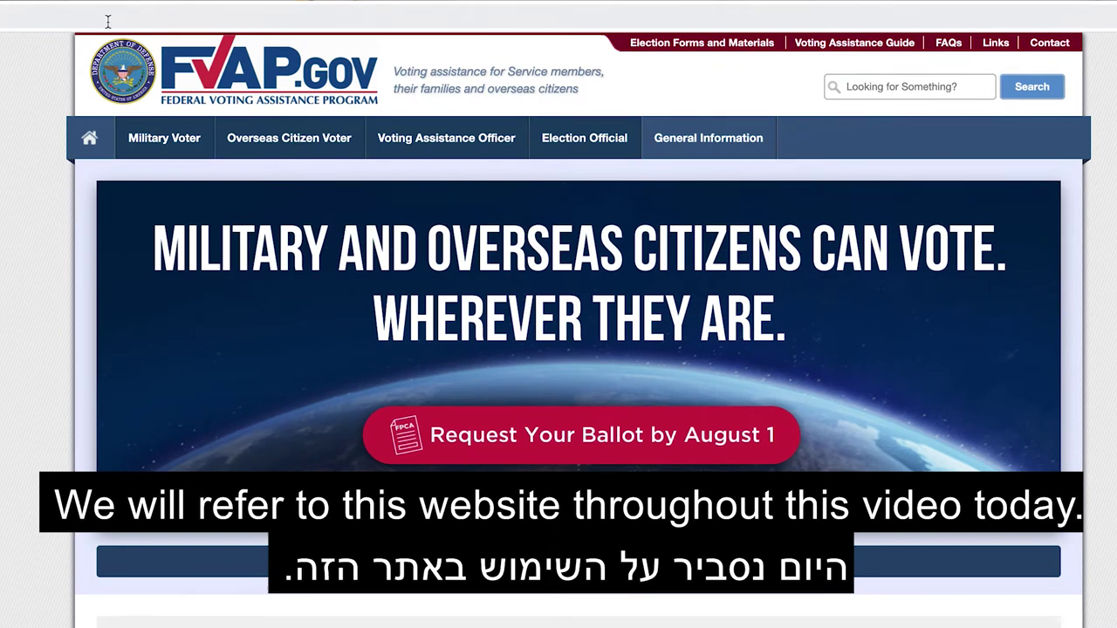
# - From Overseas Citizen Voter's Voter Registration and Ballots page, select New York and go to its FPCA request
pyautogui.moveTo(268, 141)
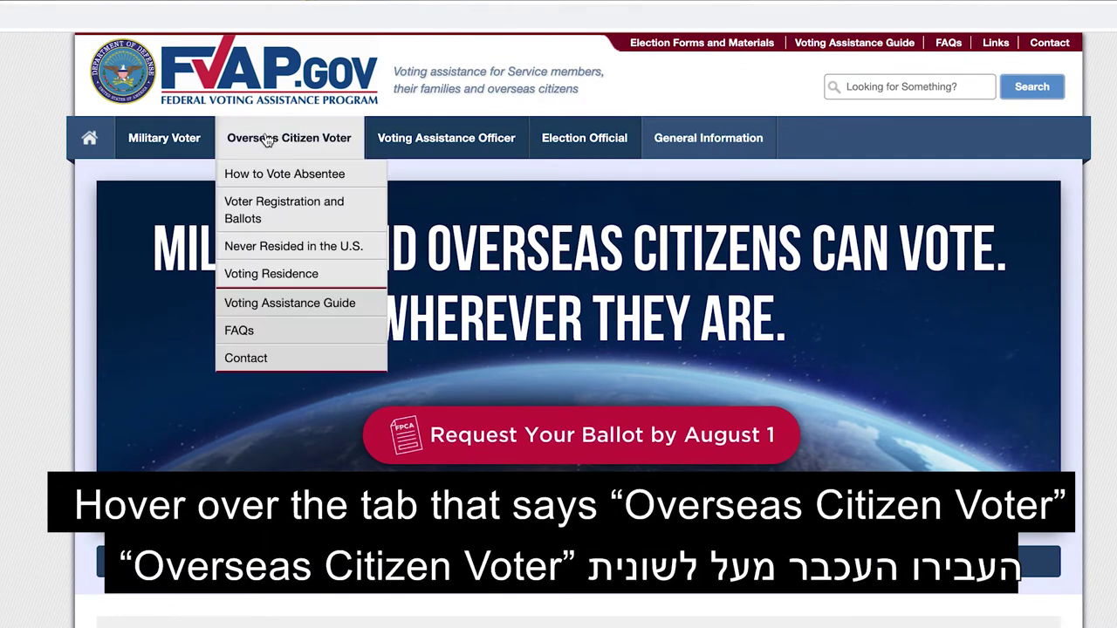
pyautogui.click(280, 218)
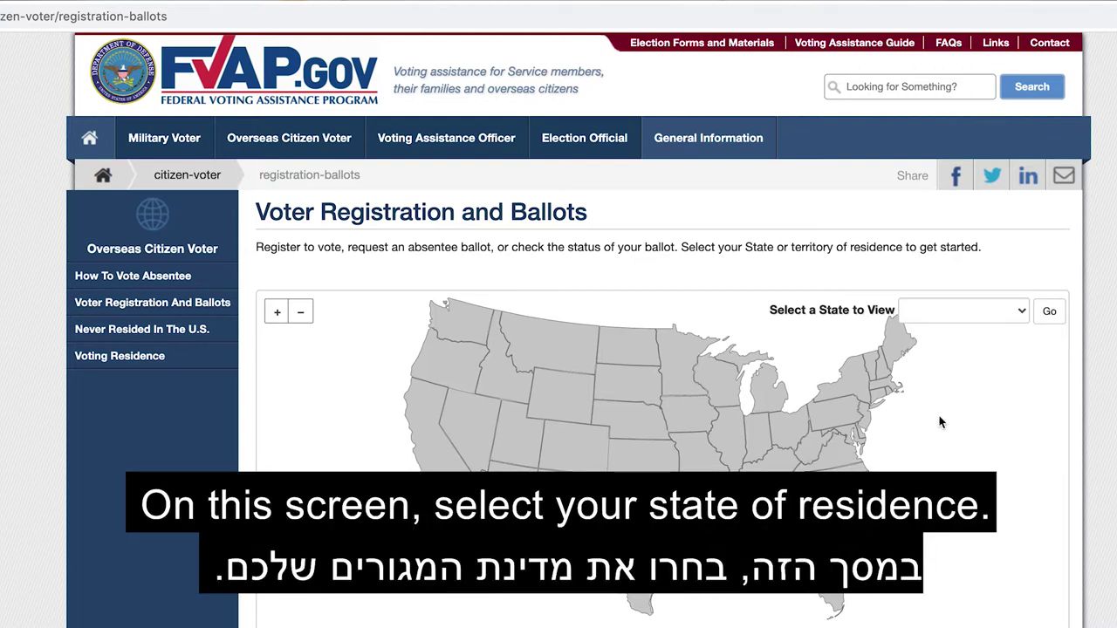
pyautogui.click(975, 311)
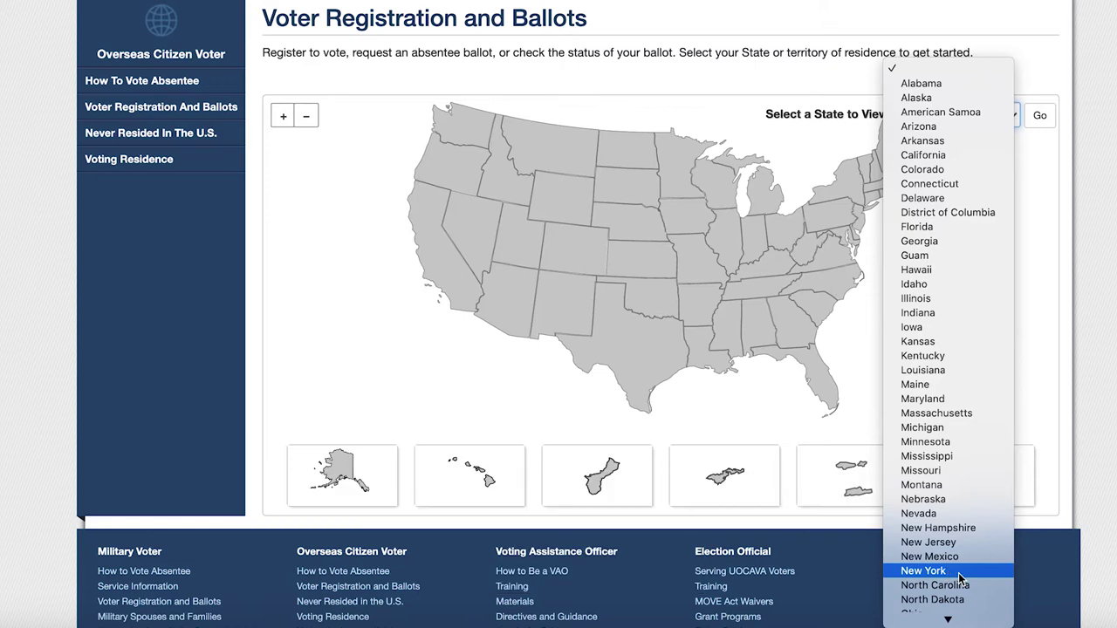
pyautogui.click(965, 572)
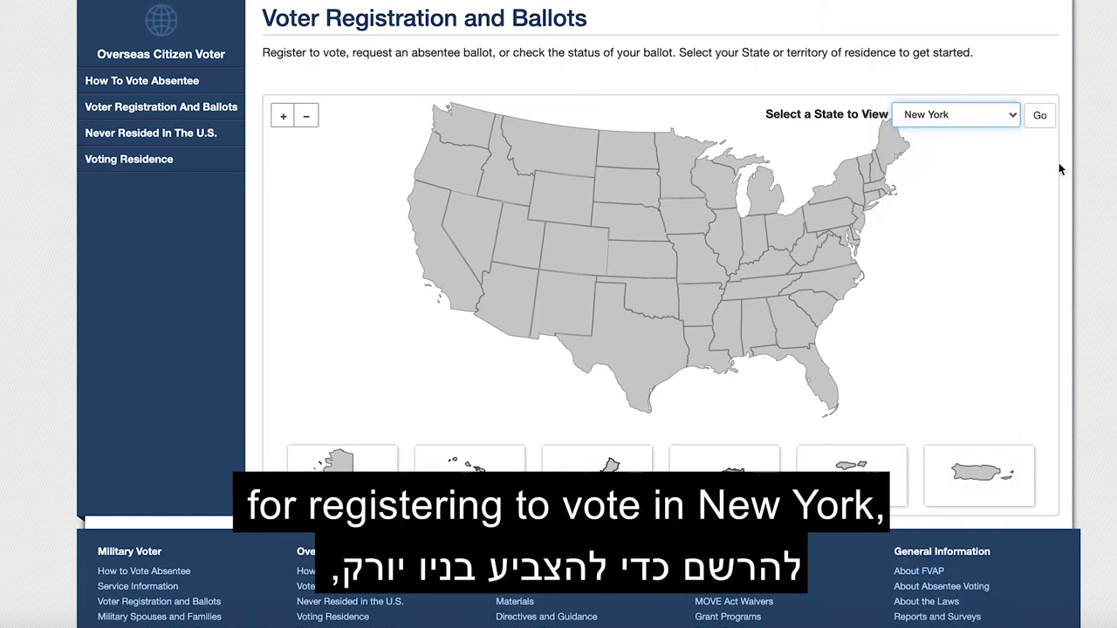
pyautogui.click(1040, 116)
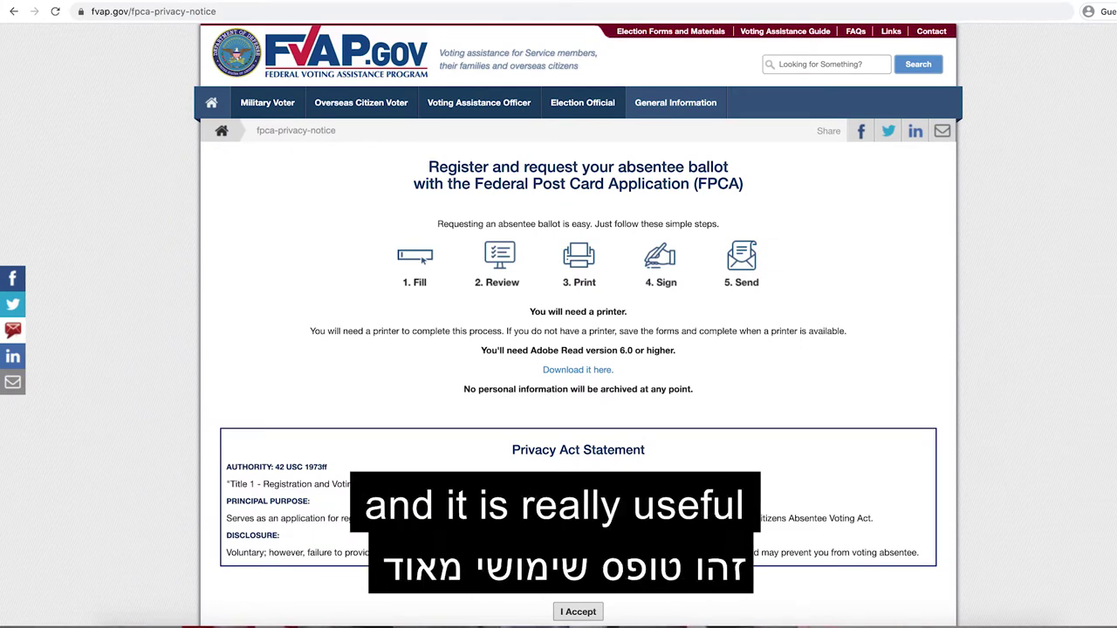
# - Set the FPCA jurisdiction to NY Manhattan and continue
pyautogui.scroll(-2, 579, 349)
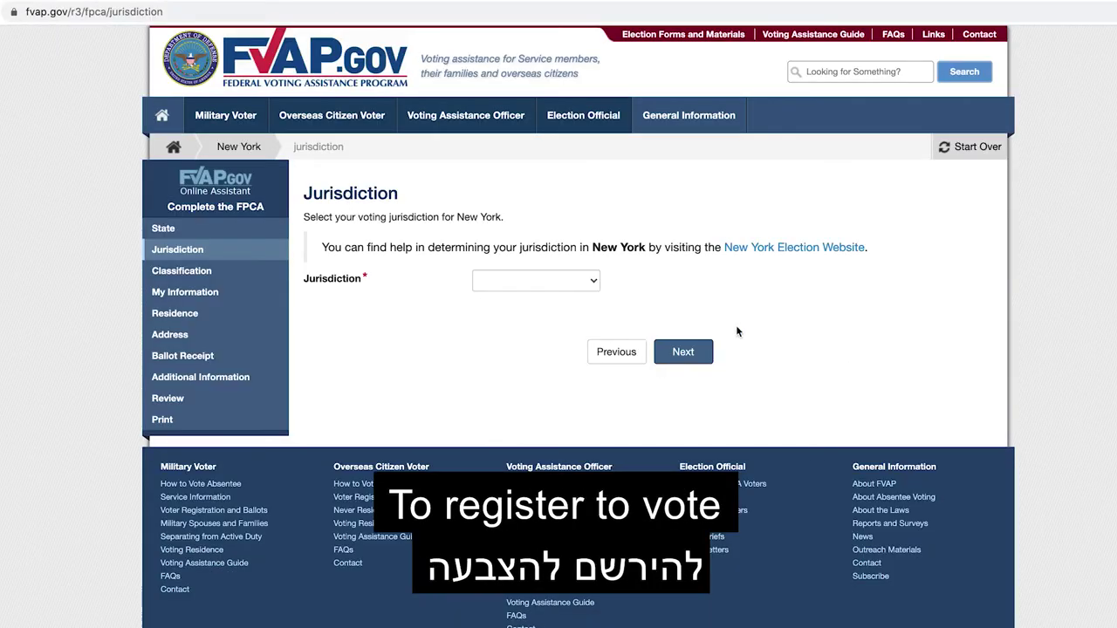
pyautogui.click(585, 280)
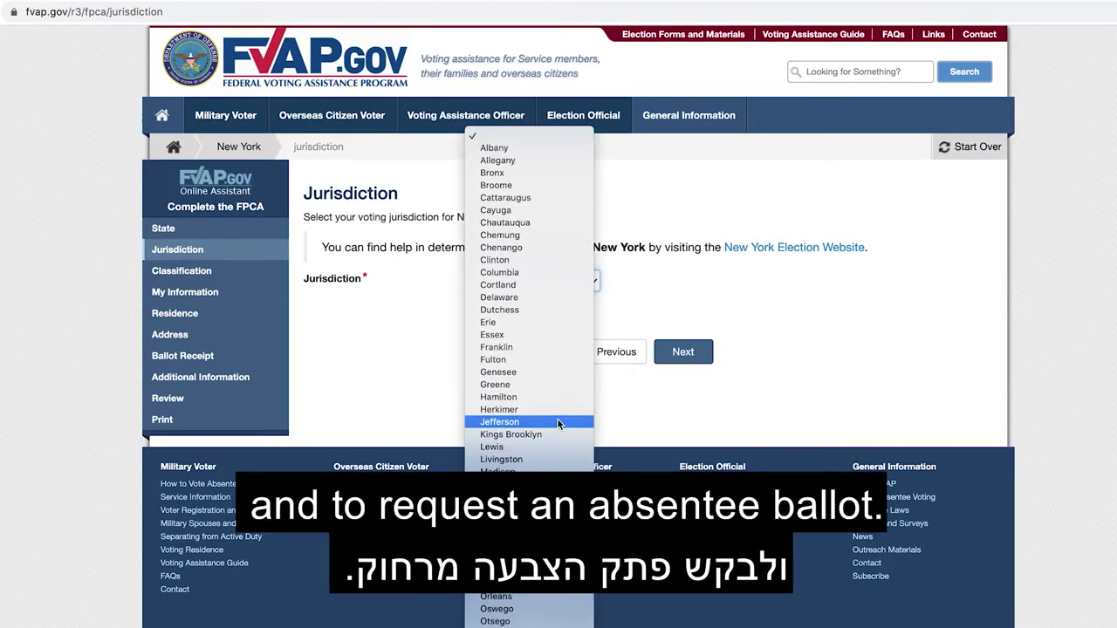
pyautogui.click(501, 521)
pyautogui.click(683, 352)
# - Classify as an overseas citizen with uncertain intent to return and begin entering the first name
pyautogui.click(308, 331)
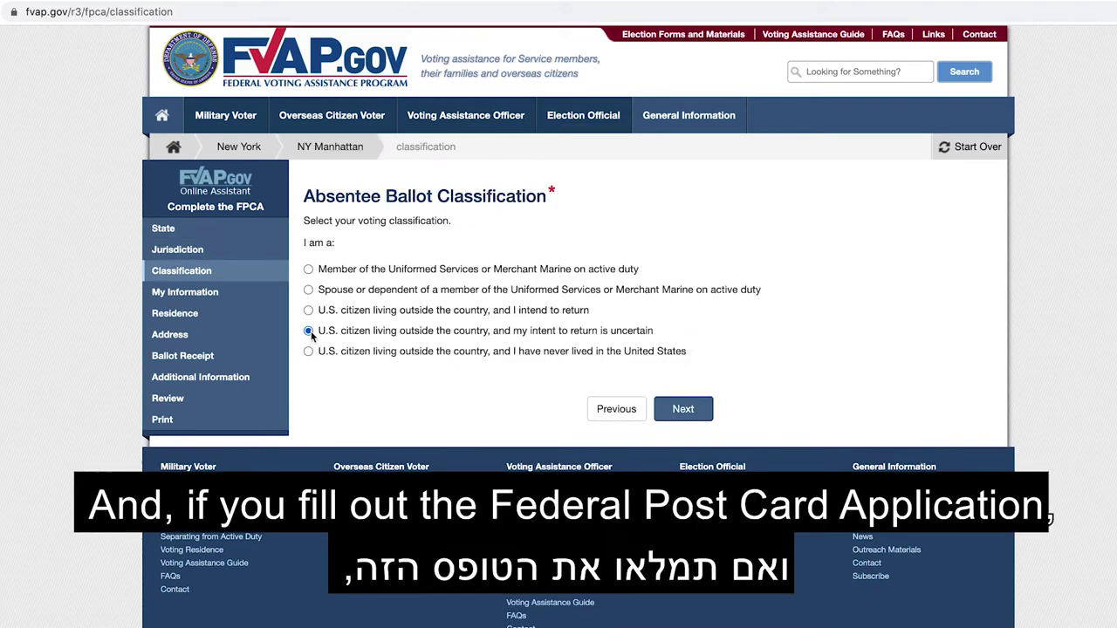
pyautogui.click(682, 410)
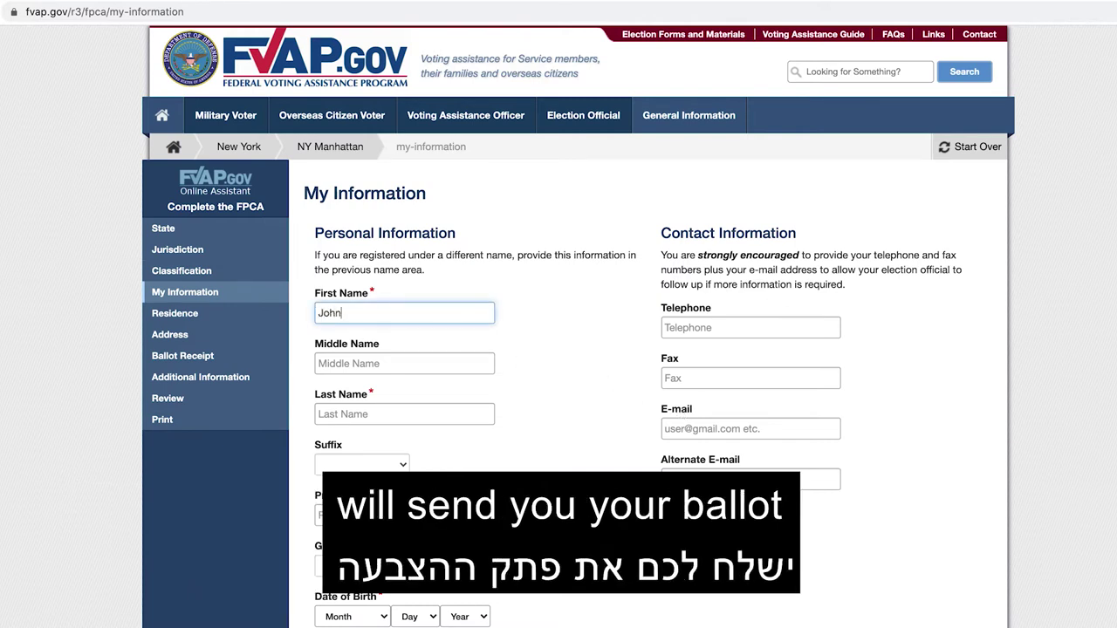
pyautogui.write('Doe')
pyautogui.scroll(-5, 506, 463)
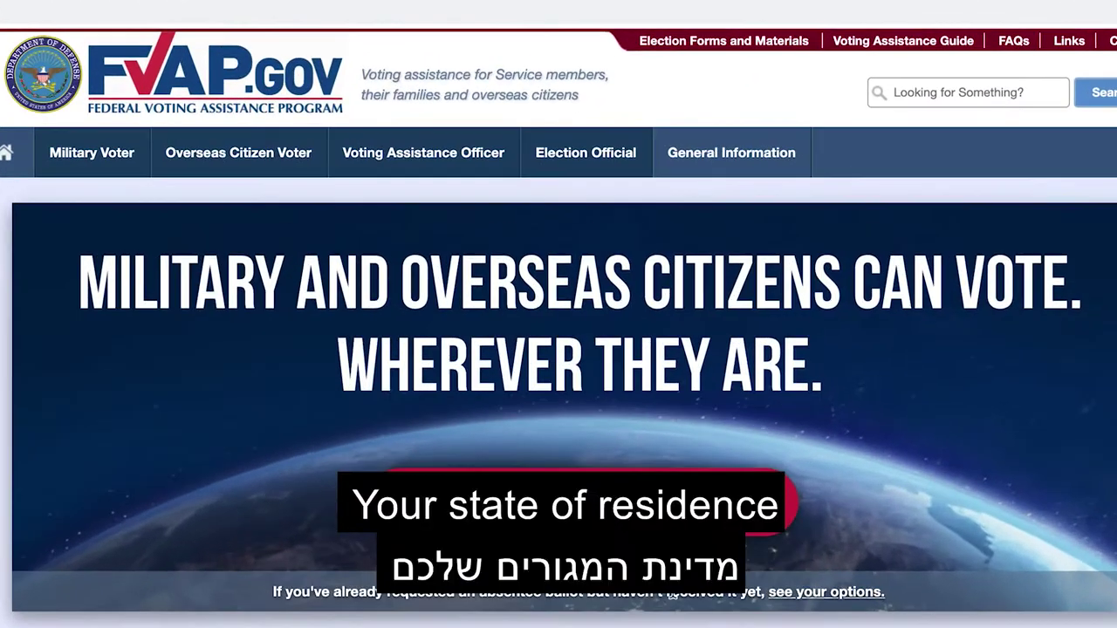
# - Open the Overseas Citizen Voter's Voting Residence guidance and scroll through it
pyautogui.moveTo(250, 154)
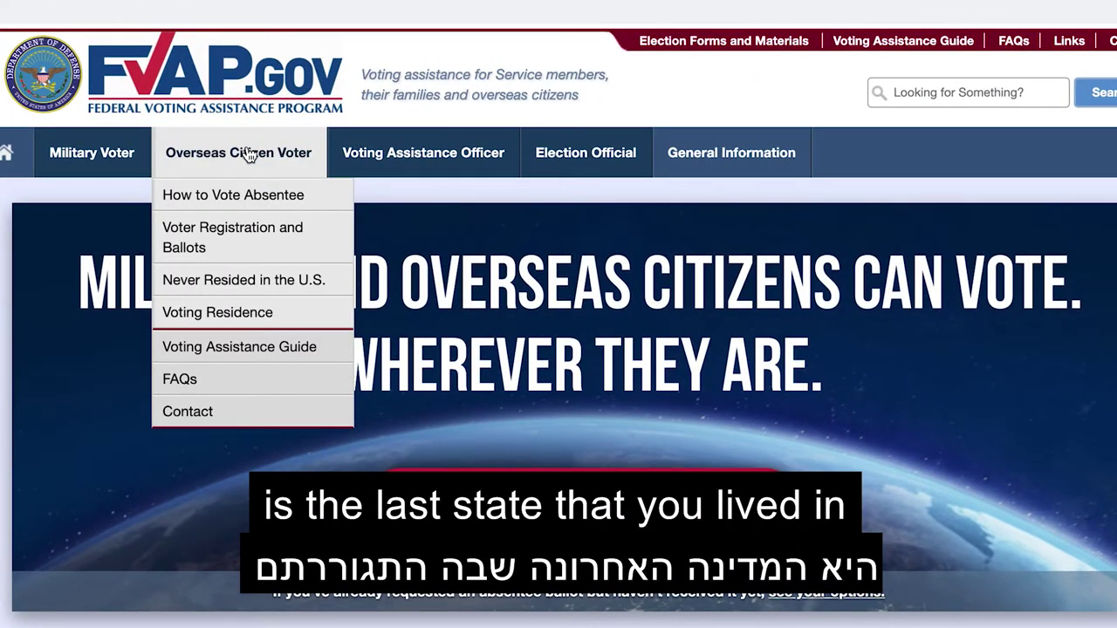
pyautogui.click(220, 318)
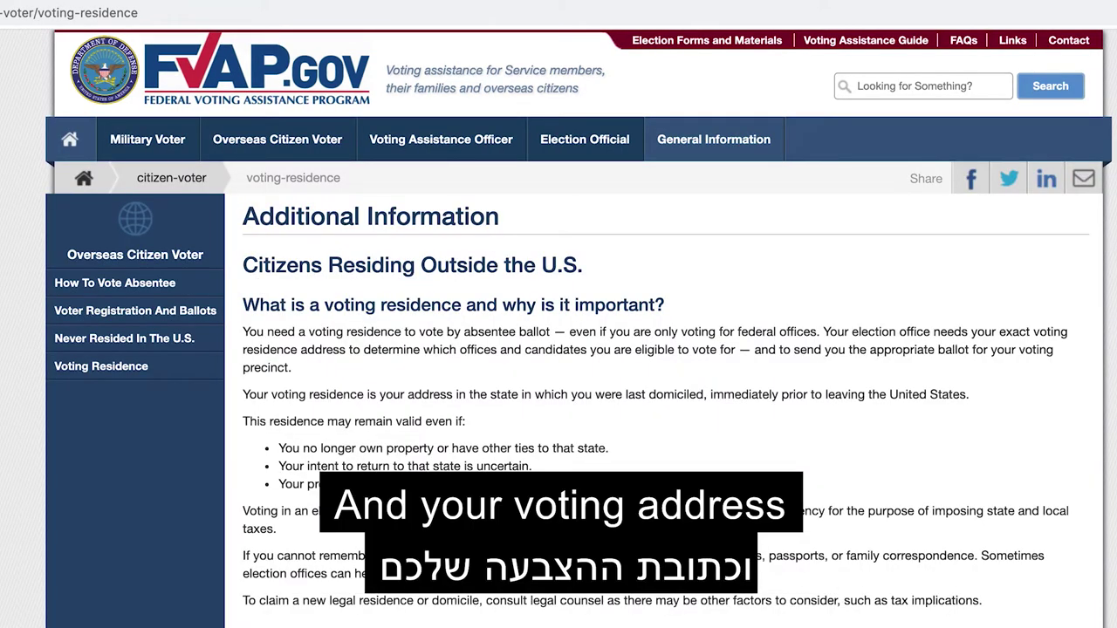
pyautogui.scroll(-5, 576, 349)
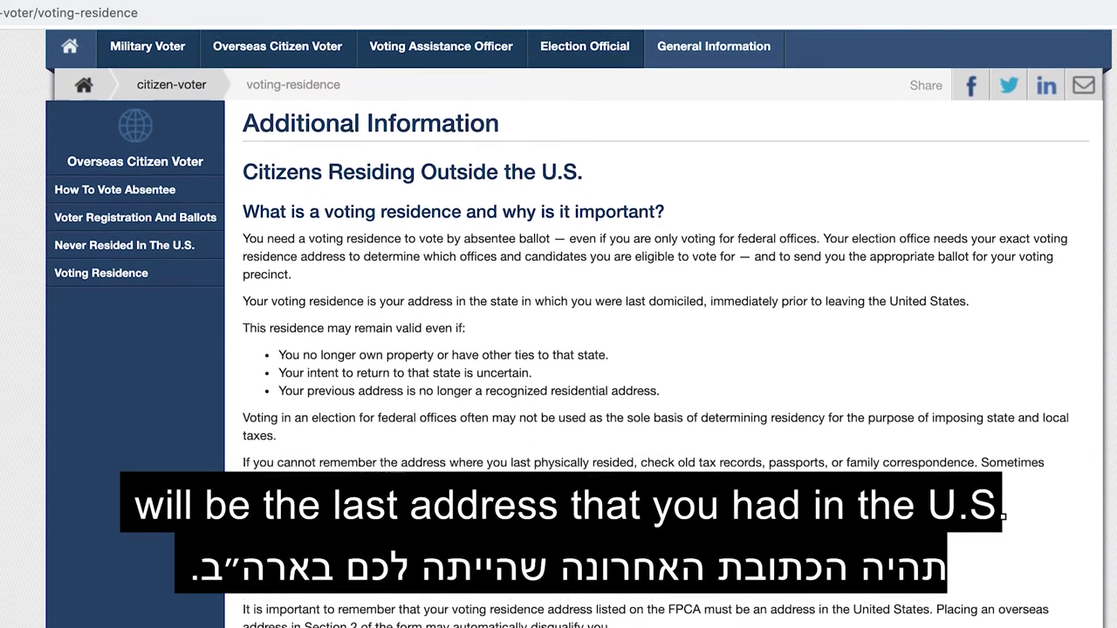
pyautogui.scroll(-5, 576, 318)
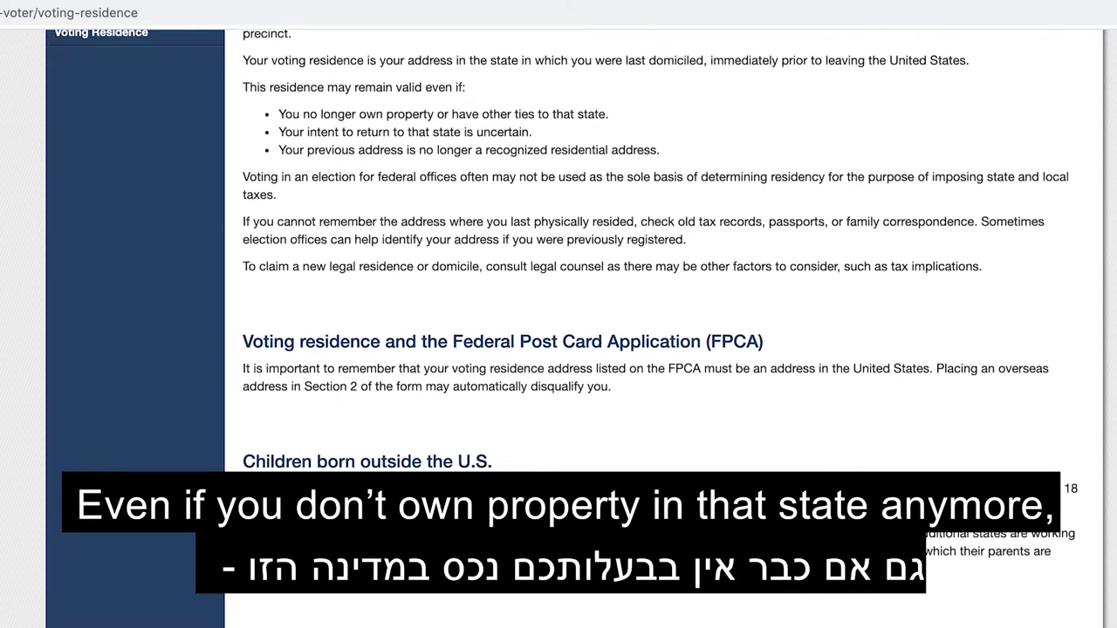
pyautogui.scroll(-3, 576, 319)
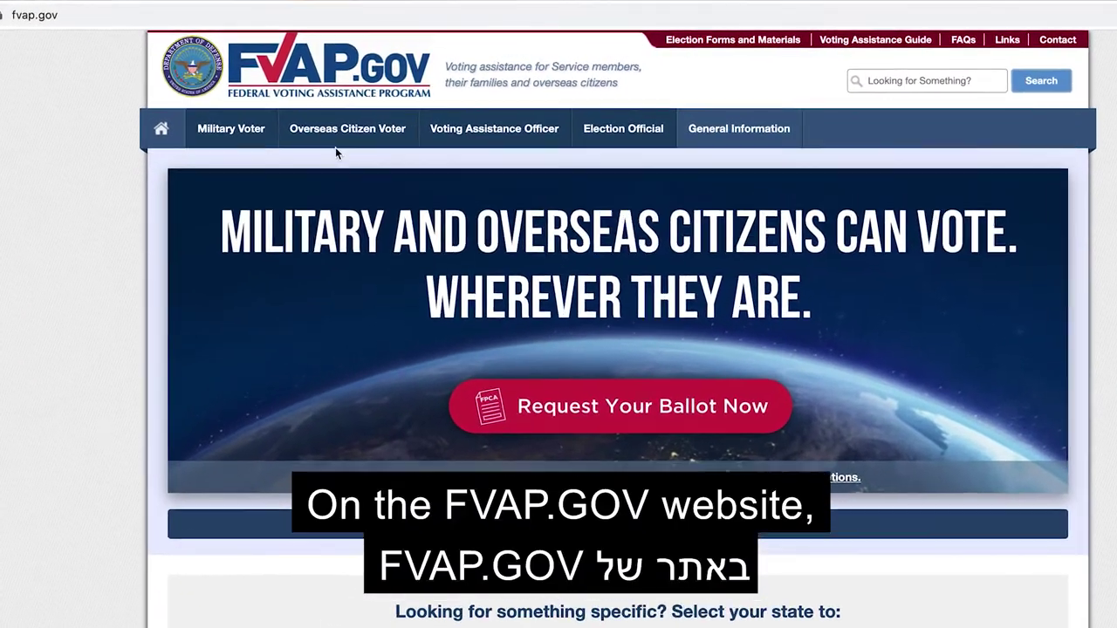
# - Review the Never Resided in the U.S. state list, then follow 'contact your election office'
pyautogui.moveTo(335, 122)
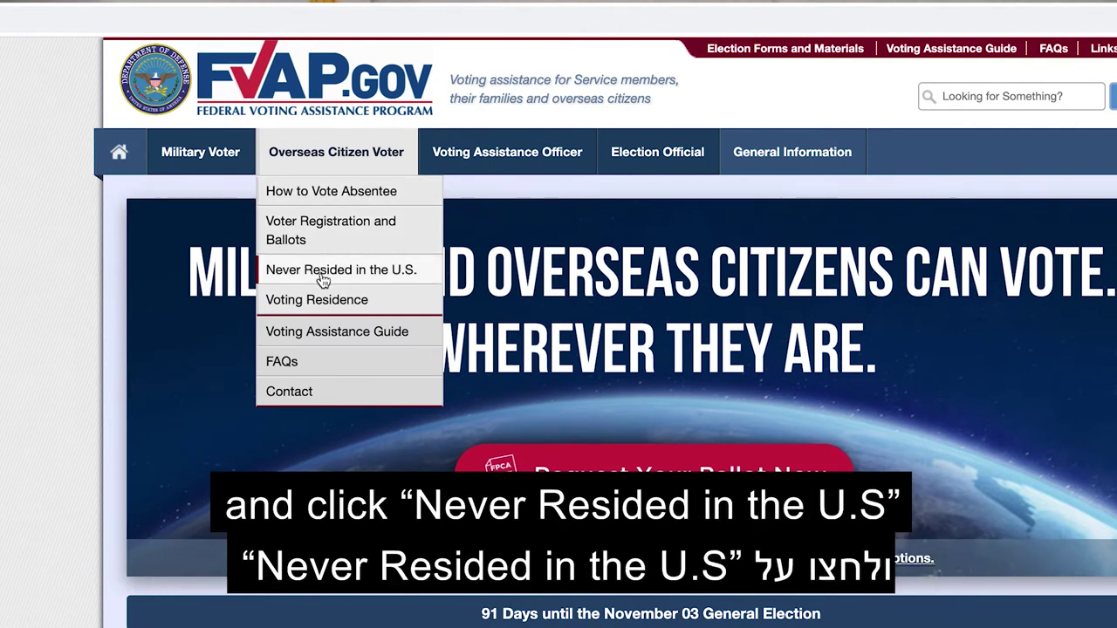
pyautogui.click(323, 272)
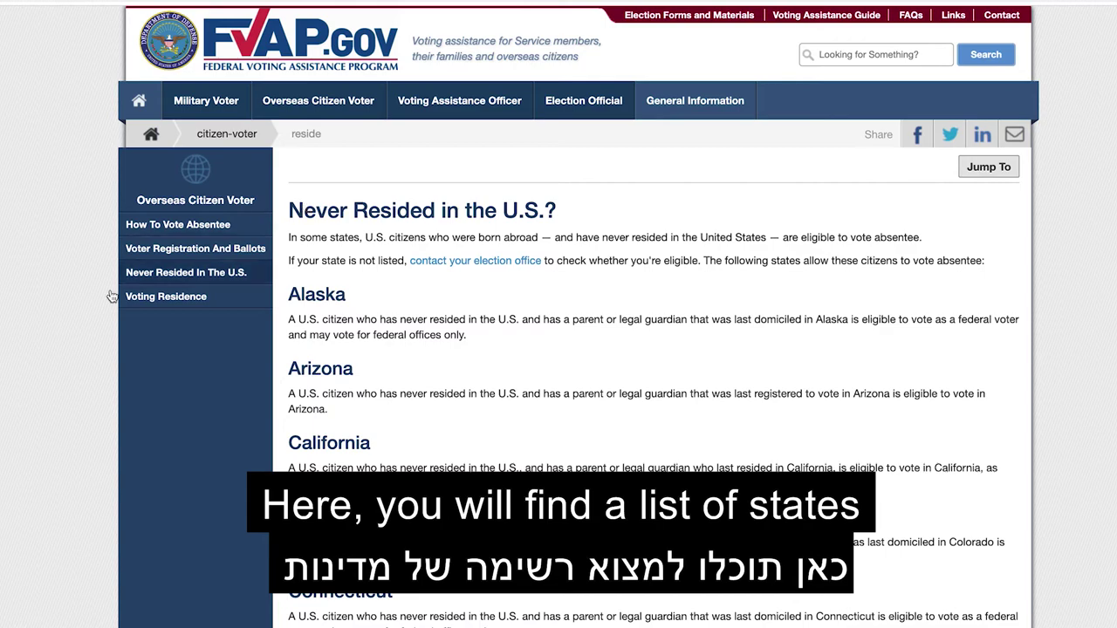
pyautogui.scroll(-5, 76, 314)
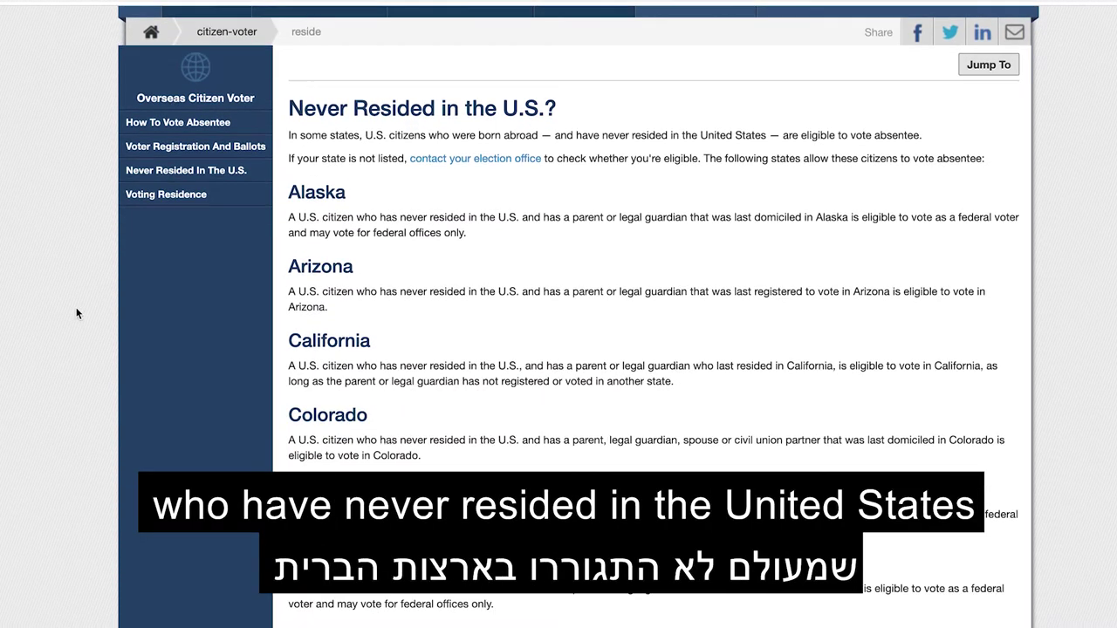
pyautogui.scroll(-6, 76, 313)
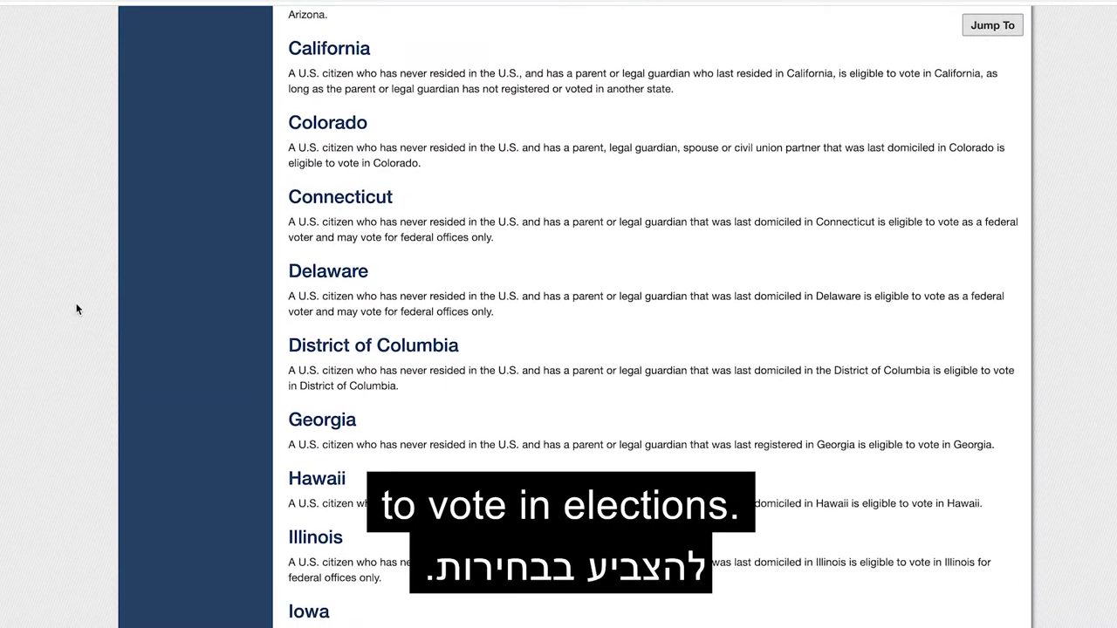
pyautogui.scroll(-7, 76, 309)
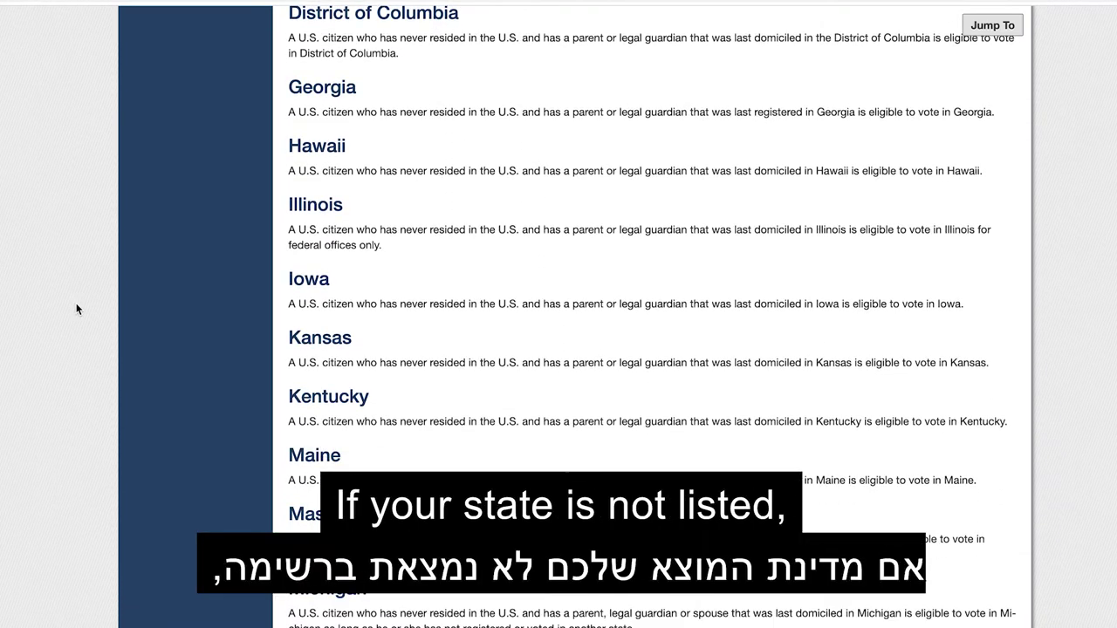
pyautogui.scroll(-7, 76, 309)
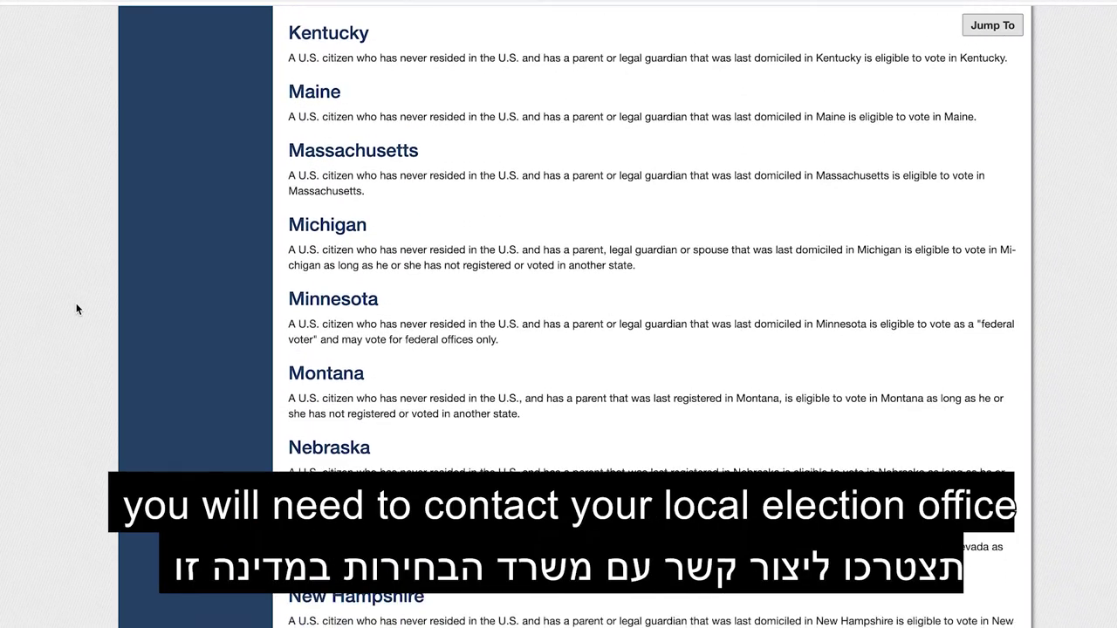
pyautogui.scroll(-6, 76, 309)
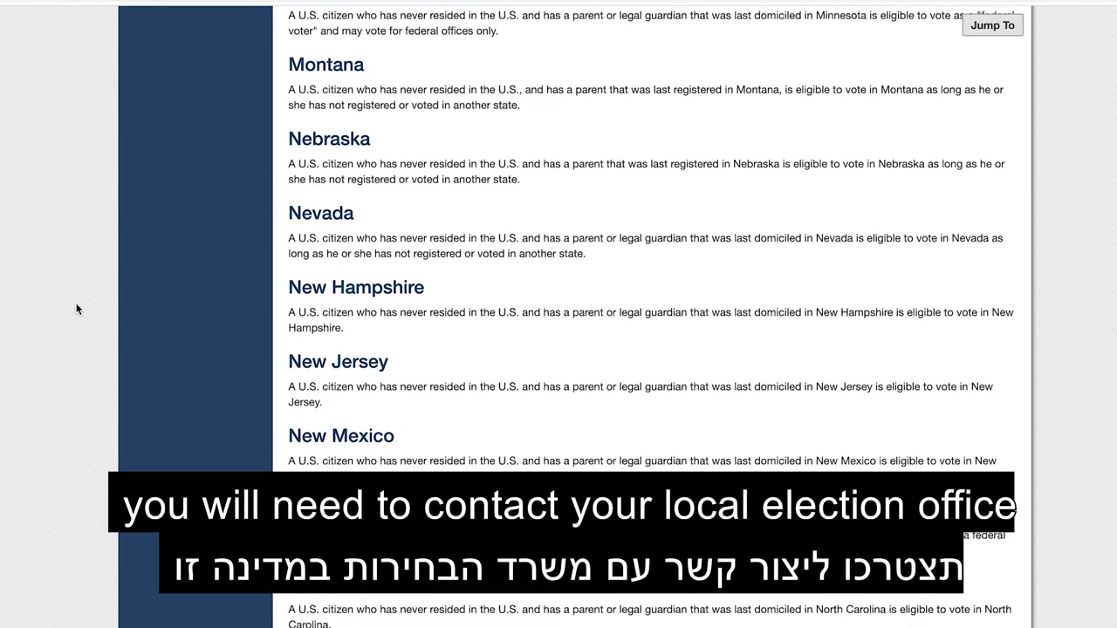
pyautogui.scroll(-3, 76, 309)
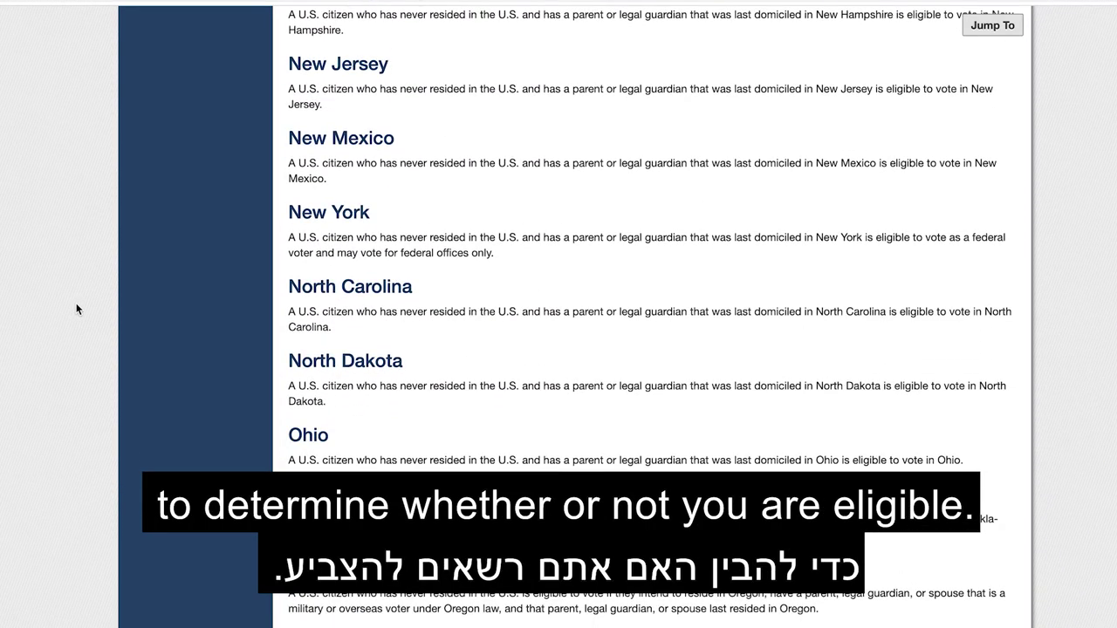
pyautogui.scroll(-6, 75, 309)
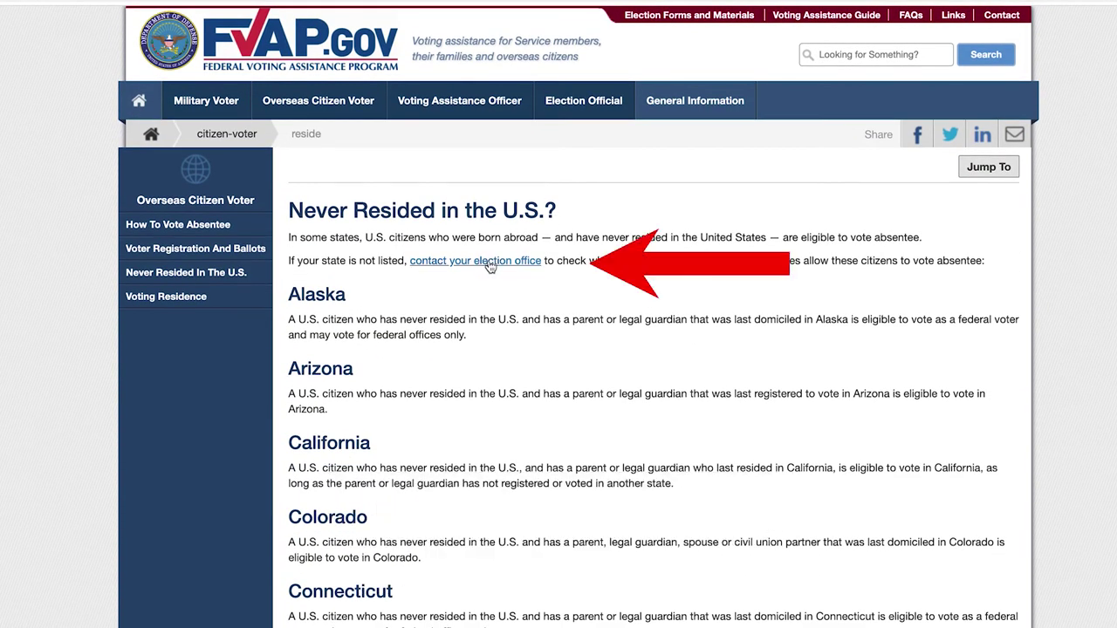
pyautogui.click(491, 261)
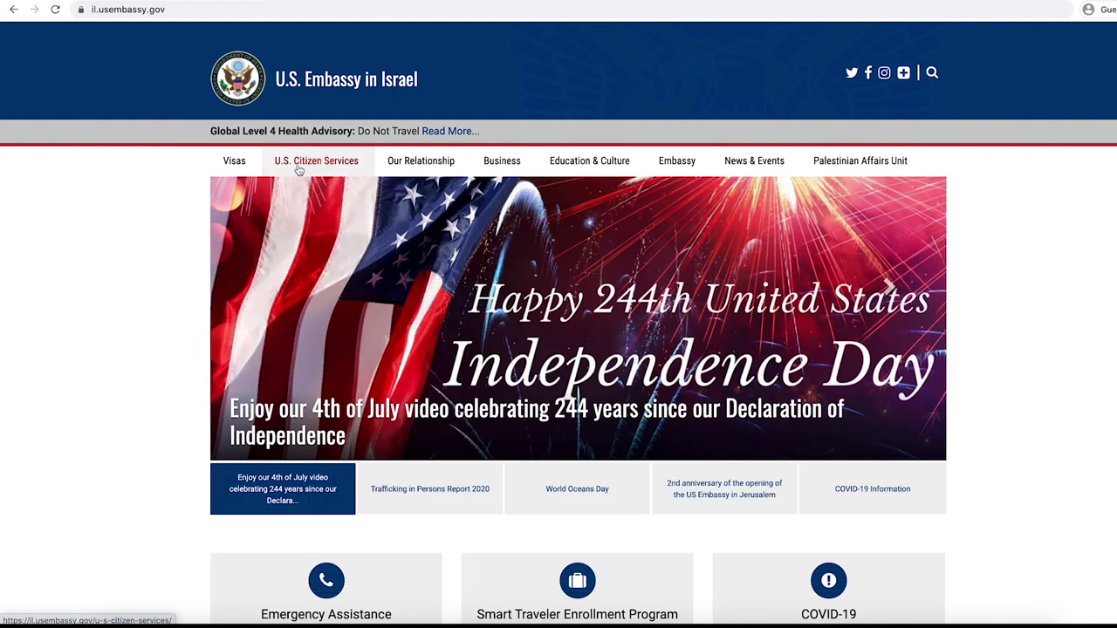
# - Open the embassy's Voting page under U.S. Citizen Services, Federal Programs
pyautogui.moveTo(298, 169)
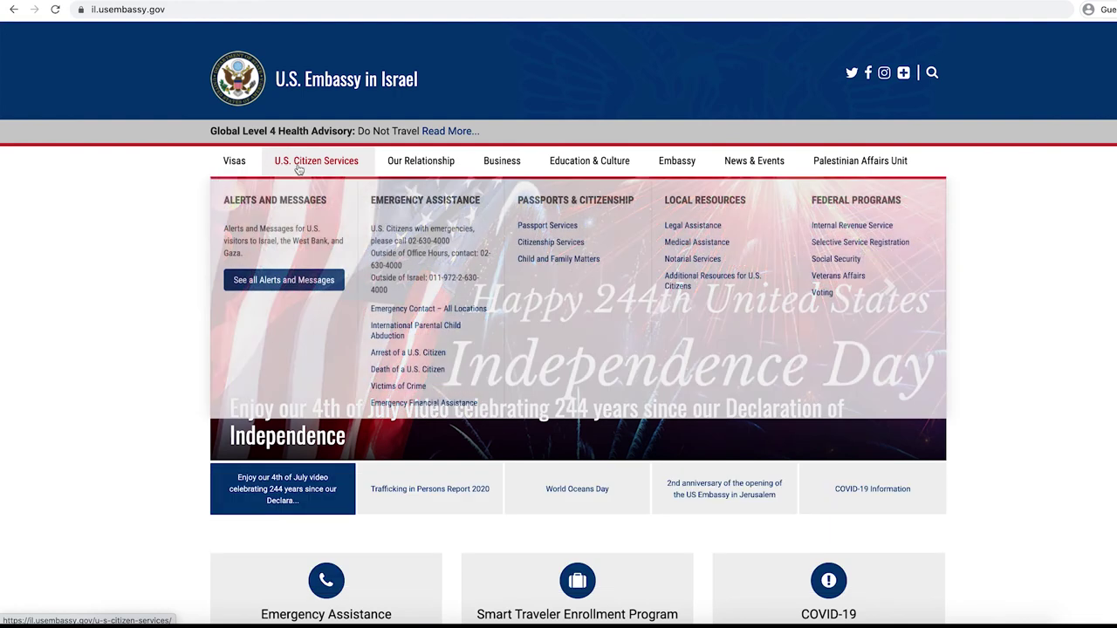
pyautogui.click(822, 294)
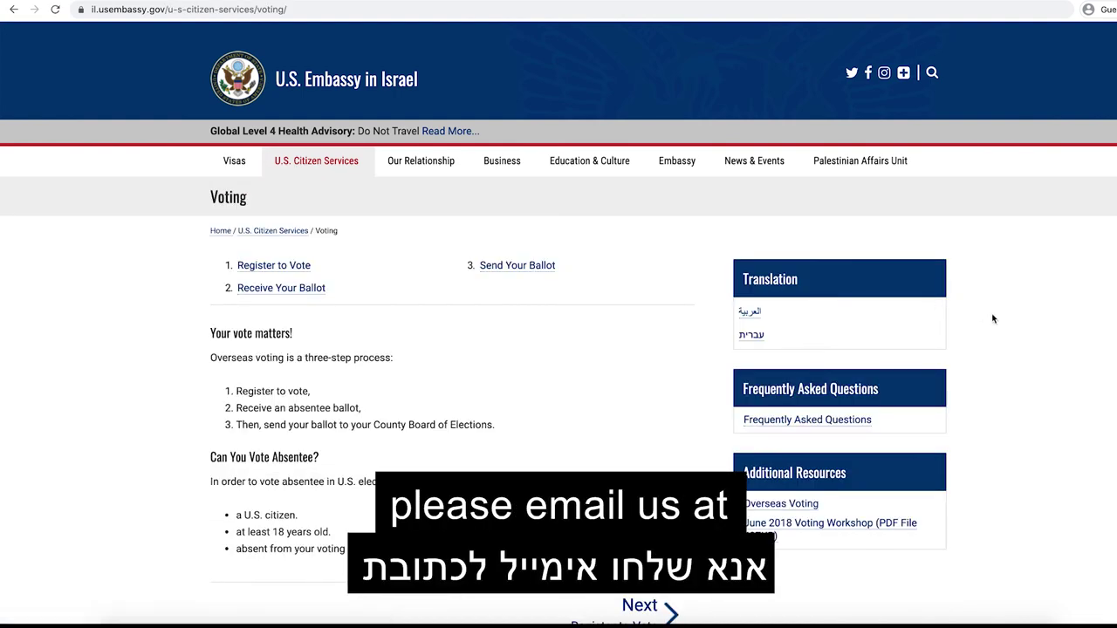